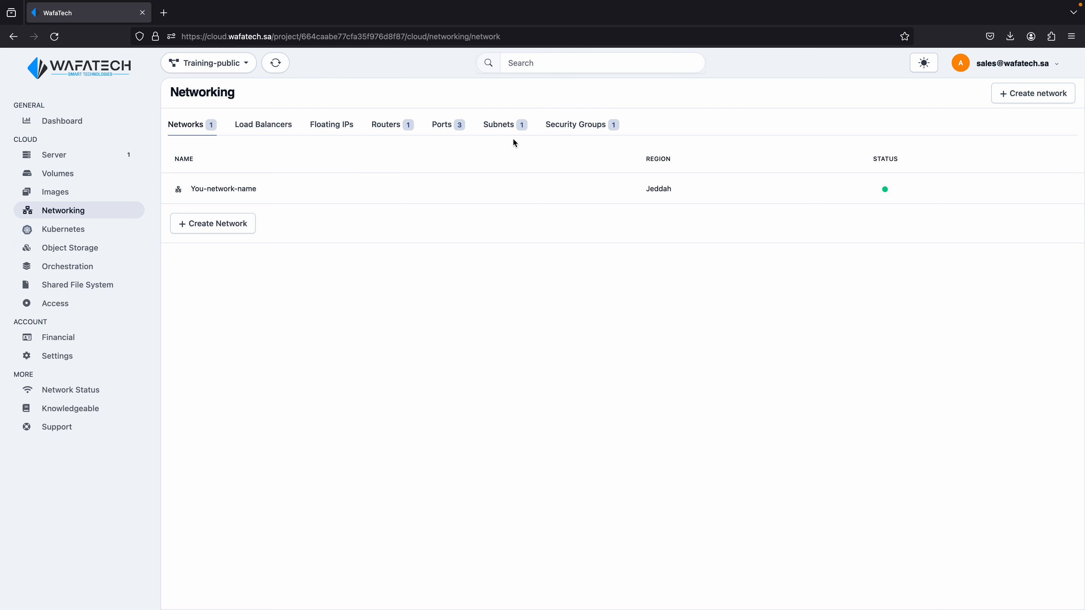
Create a networking security group named "security custom rules" with the description "my ERP server ports"
{"action": "left_click", "coordinate": [583, 135]}
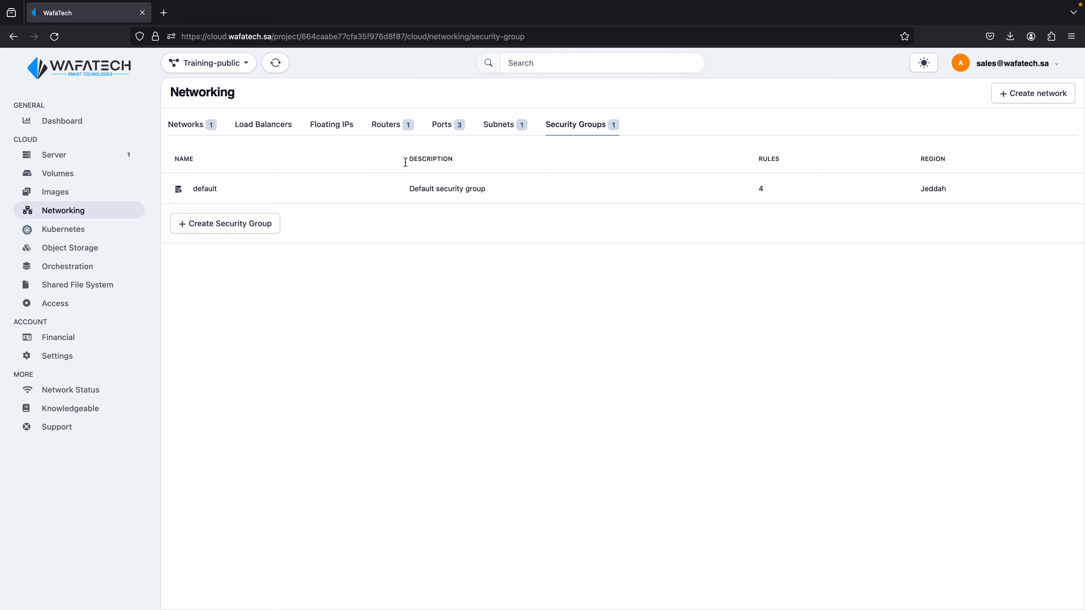
{"action": "left_click", "coordinate": [262, 225]}
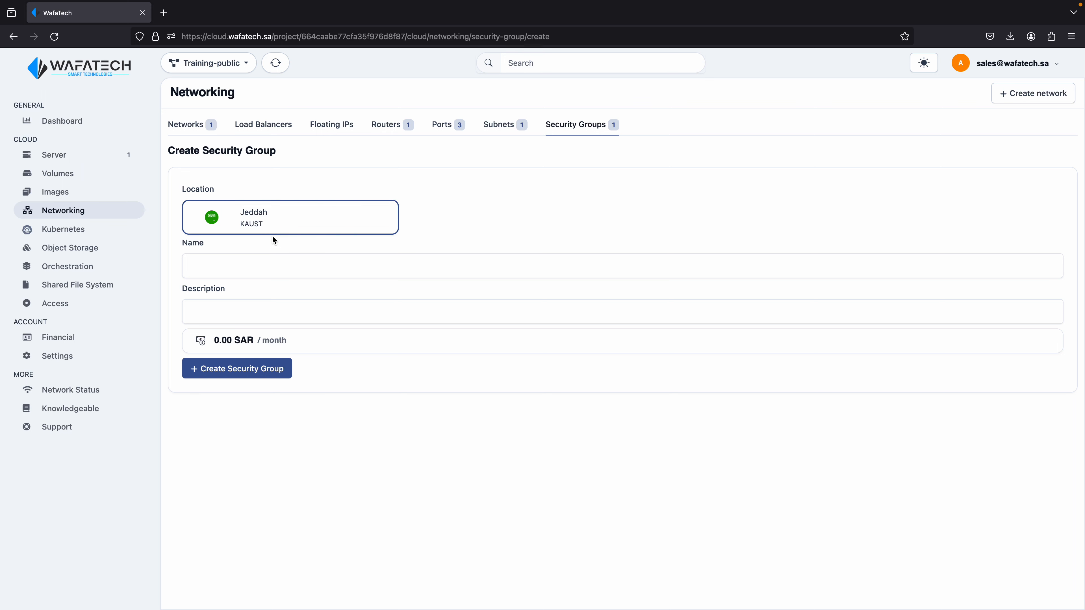
{"action": "left_click", "coordinate": [253, 268]}
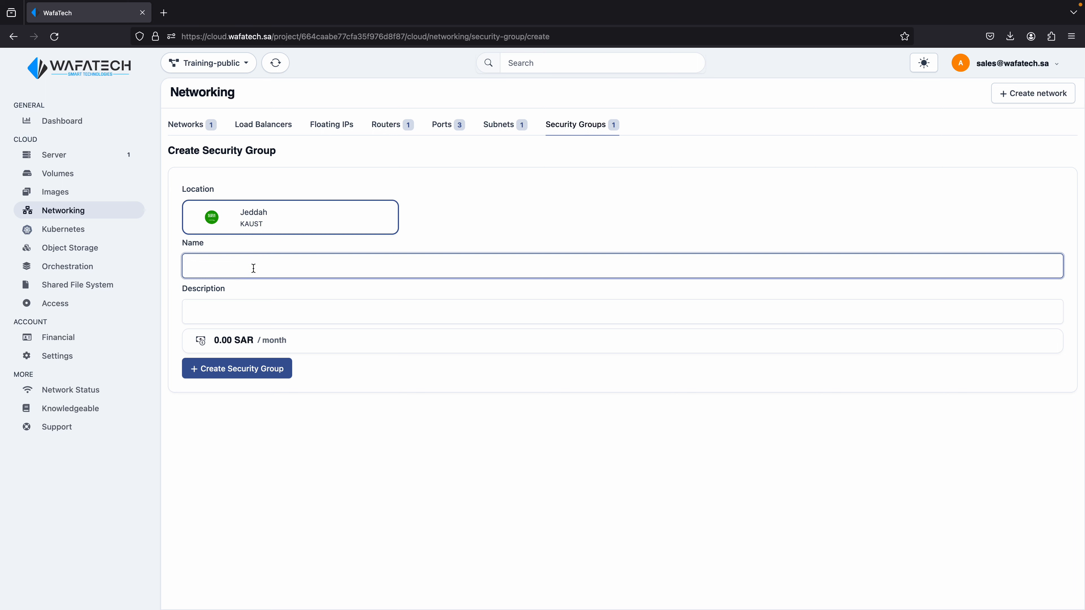
{"action": "type", "text": "security custom rules"}
{"action": "key", "text": "Tab"}
{"action": "type", "text": "my ERP server ports"}
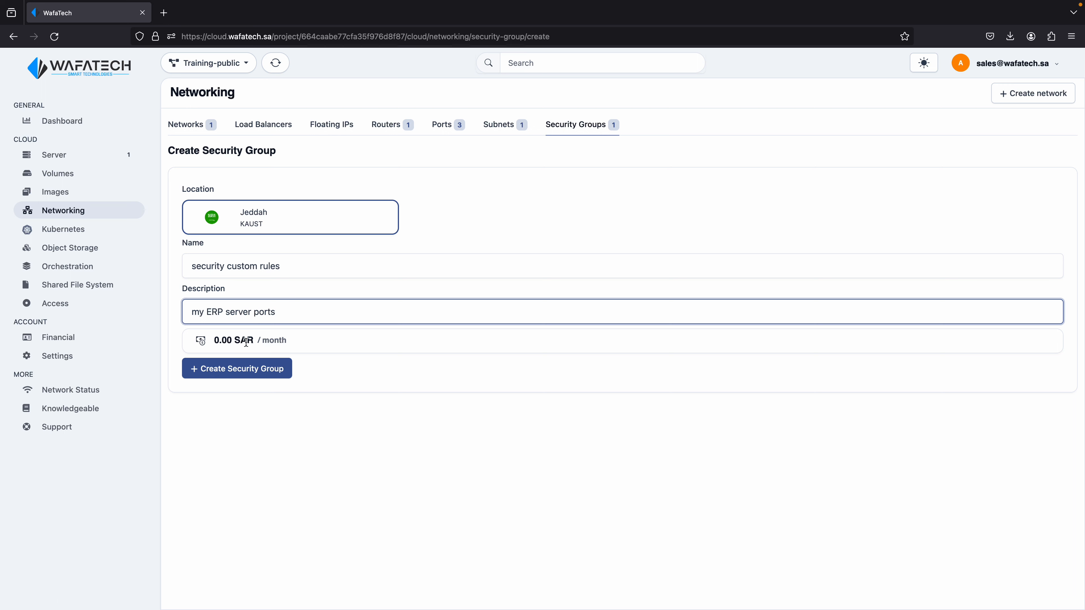
{"action": "left_click", "coordinate": [251, 368]}
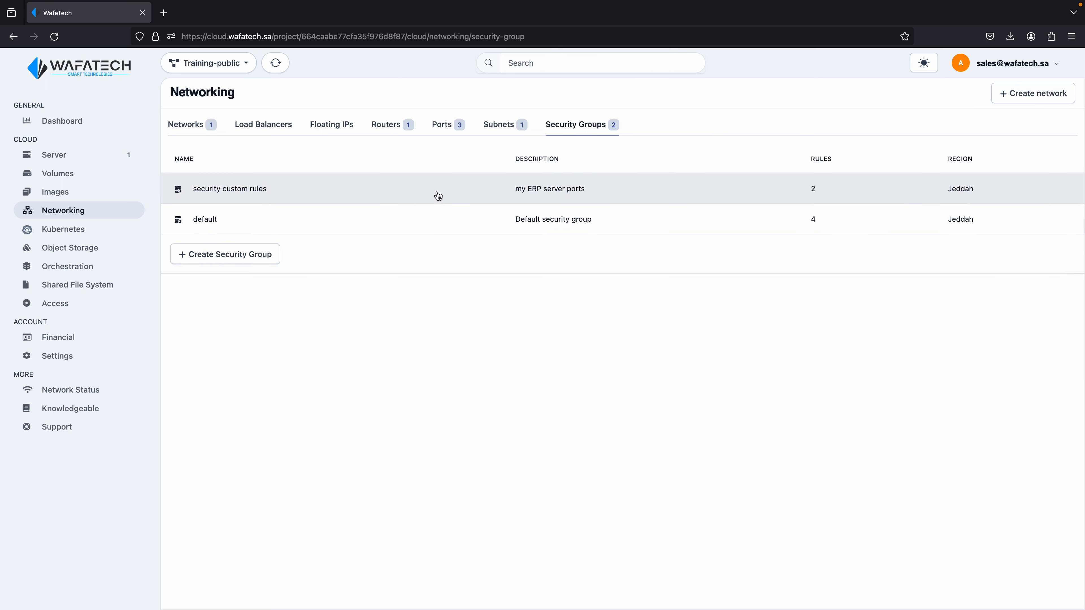
Start a new rule in the security custom rules group, using Custom Protocol with direction Ingress
{"action": "left_click", "coordinate": [437, 195]}
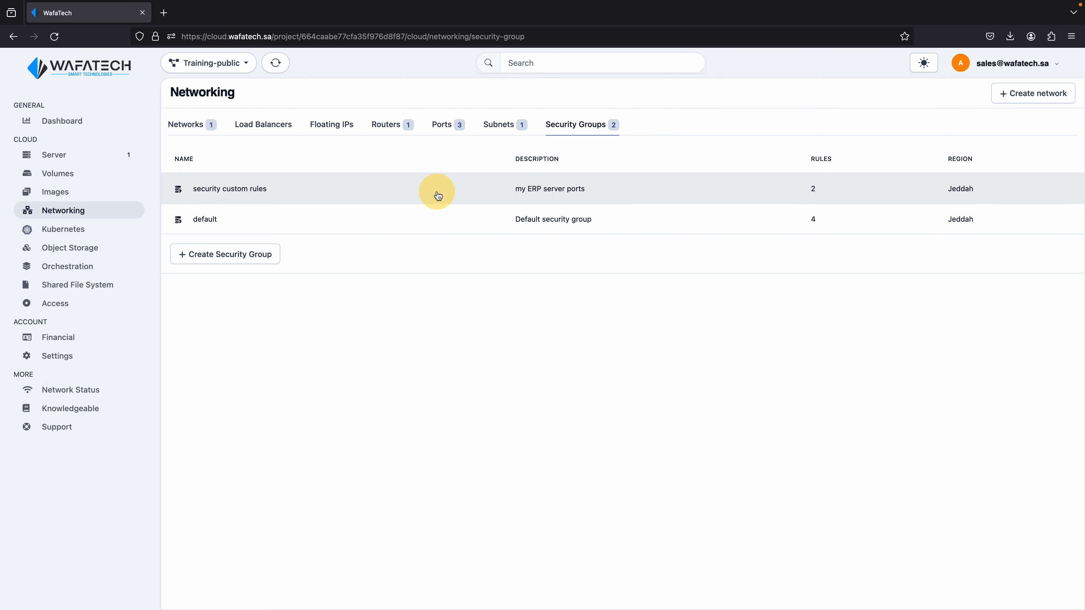
{"action": "left_click", "coordinate": [437, 196]}
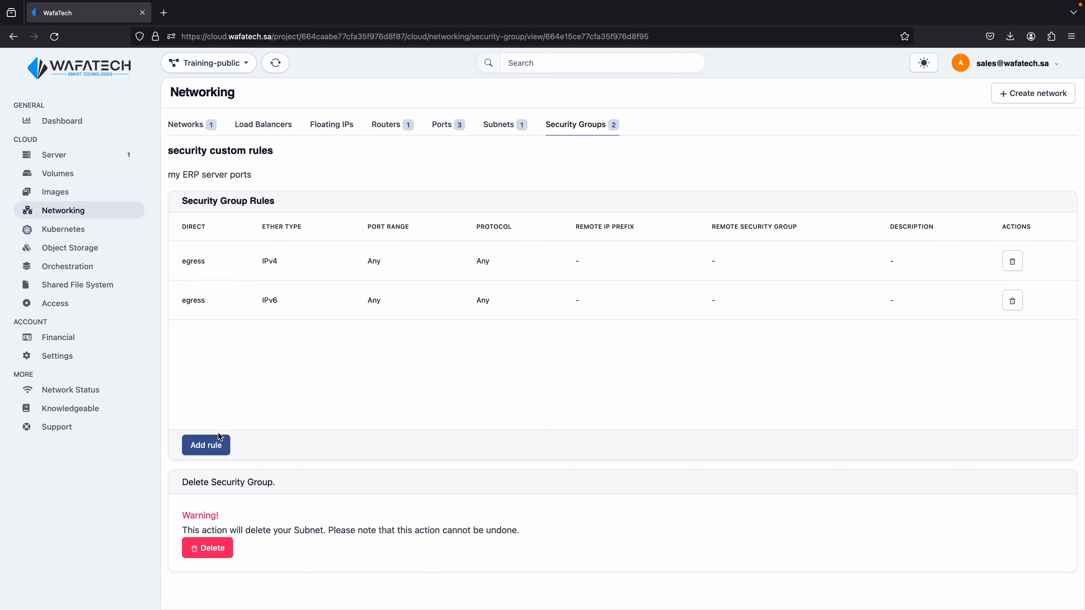
{"action": "left_click", "coordinate": [211, 445]}
{"action": "left_click", "coordinate": [432, 136]}
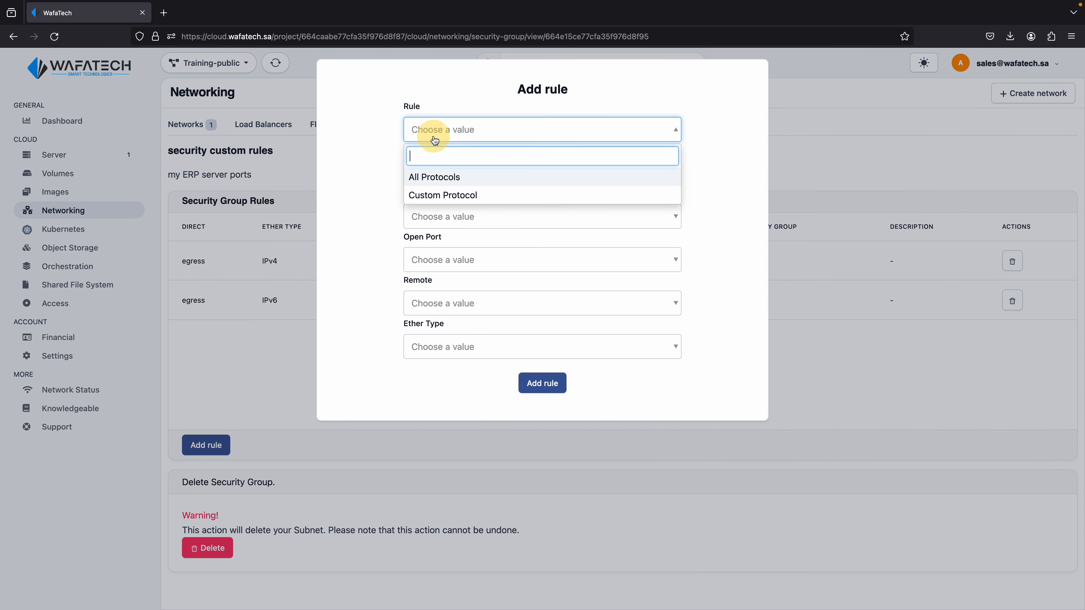
{"action": "left_click", "coordinate": [445, 196]}
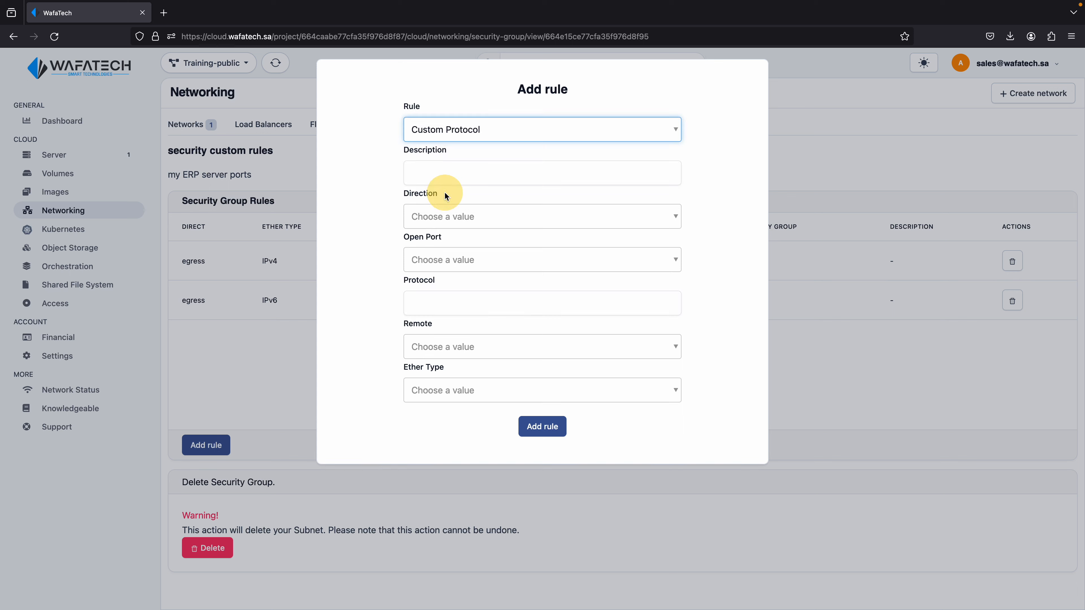
{"action": "left_click", "coordinate": [443, 215]}
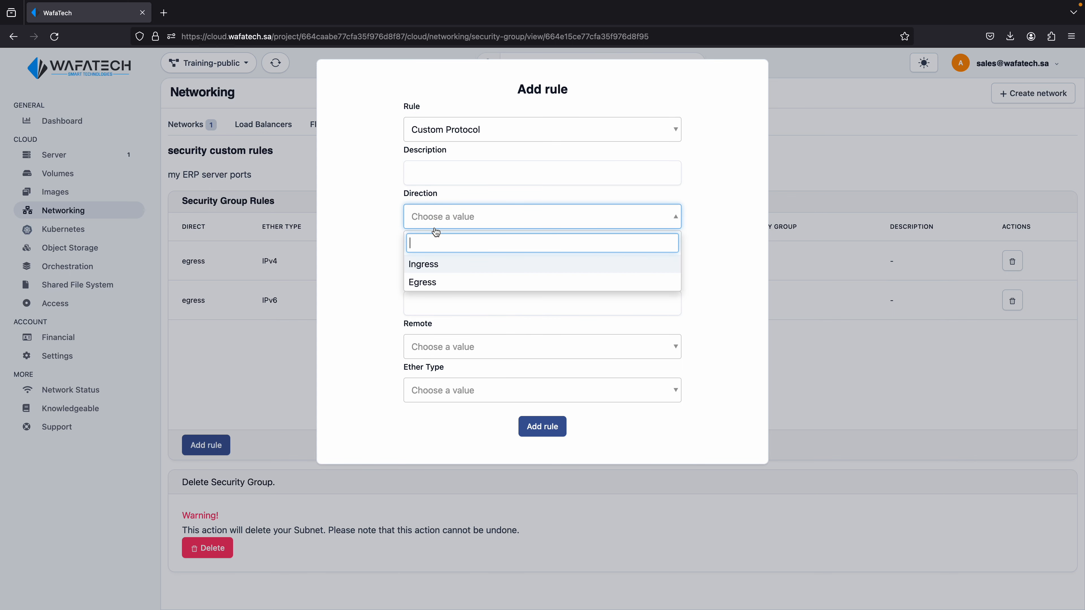
{"action": "left_click", "coordinate": [440, 270]}
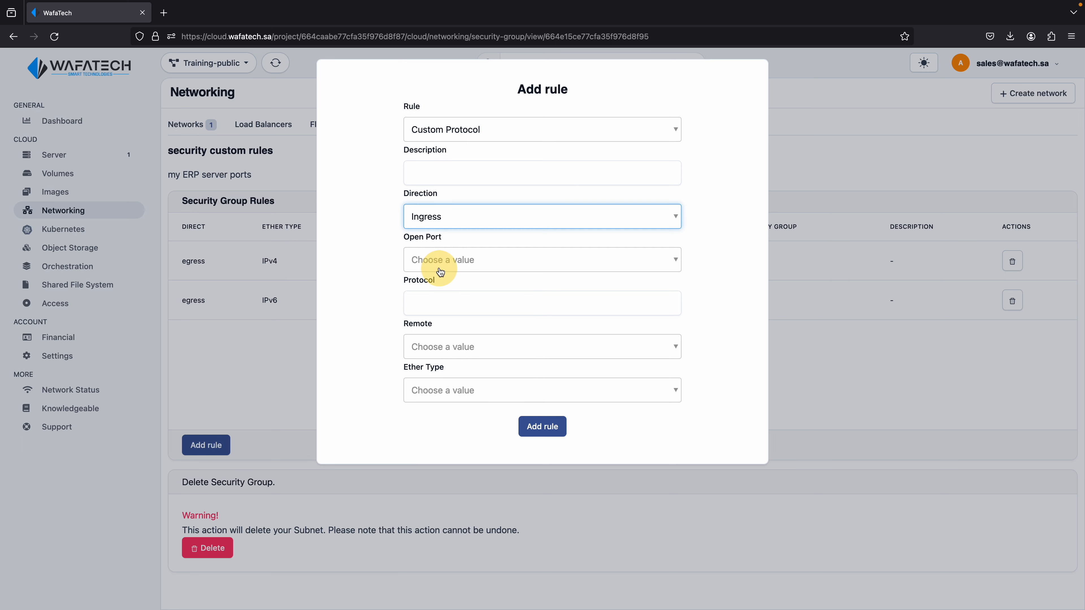
Set the new rule to open the single port 22 with protocol tcp
{"action": "left_click", "coordinate": [440, 262]}
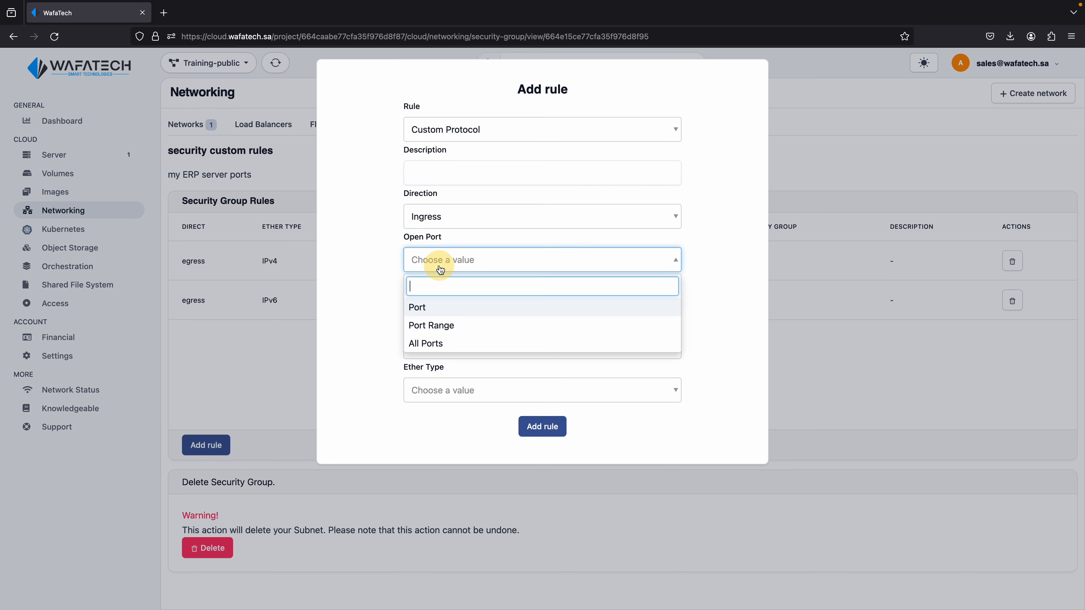
{"action": "left_click", "coordinate": [434, 305]}
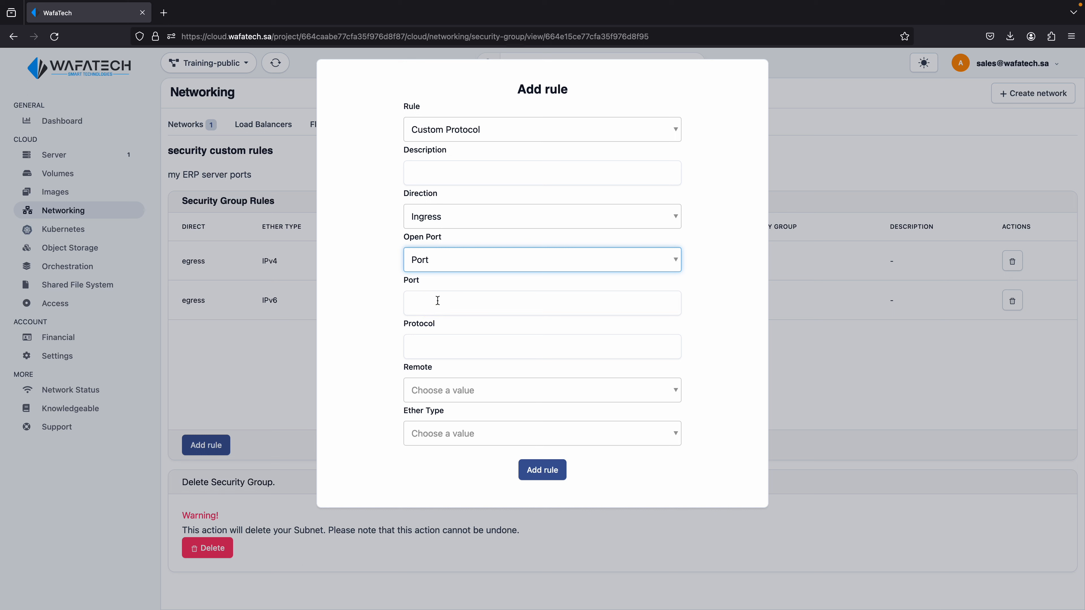
{"action": "left_click", "coordinate": [434, 304]}
{"action": "type", "text": "22"}
{"action": "key", "text": "Tab"}
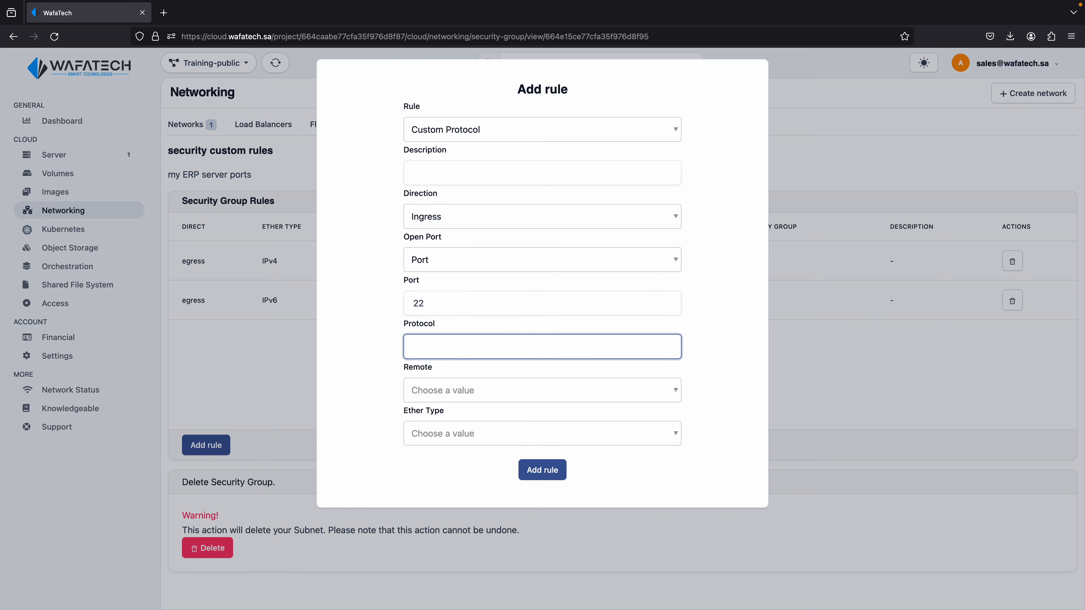
{"action": "type", "text": "tcp"}
Set the rule's remote to CIDR 0.0.0.0/0 and its ether type to IPv4, and add the rule
{"action": "left_click", "coordinate": [427, 391]}
{"action": "left_click", "coordinate": [432, 439]}
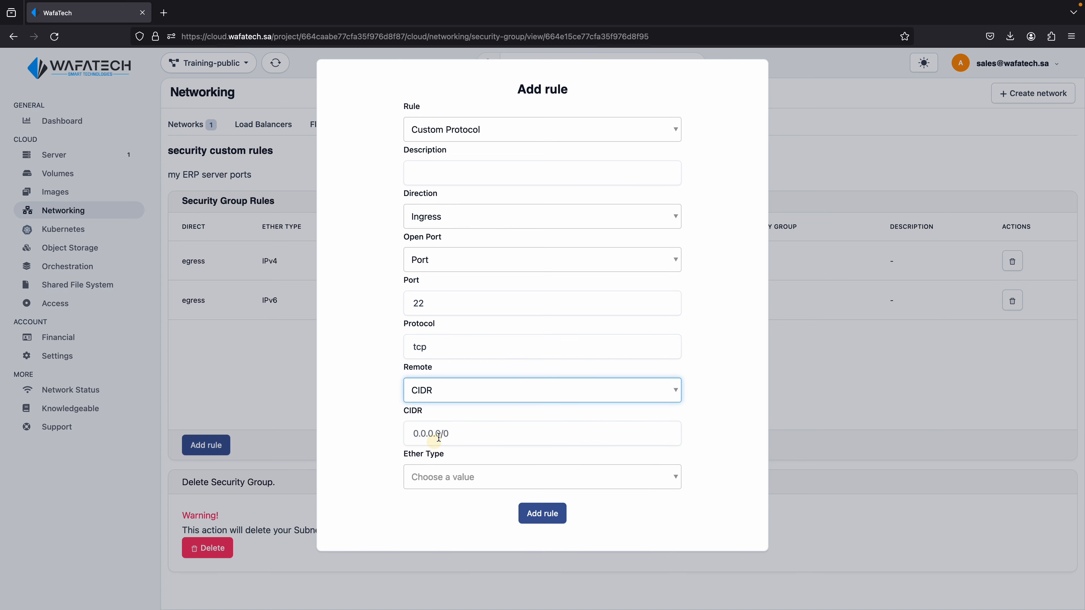
{"action": "left_click", "coordinate": [439, 436]}
{"action": "type", "text": "0.0.0.0/0"}
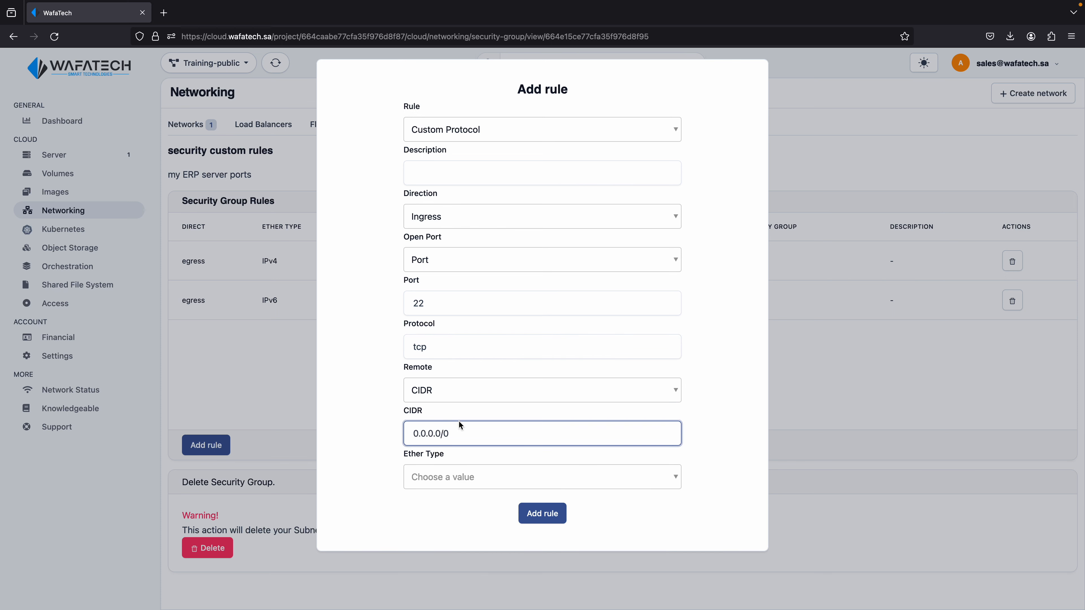
{"action": "left_click", "coordinate": [447, 479]}
{"action": "left_click", "coordinate": [442, 520]}
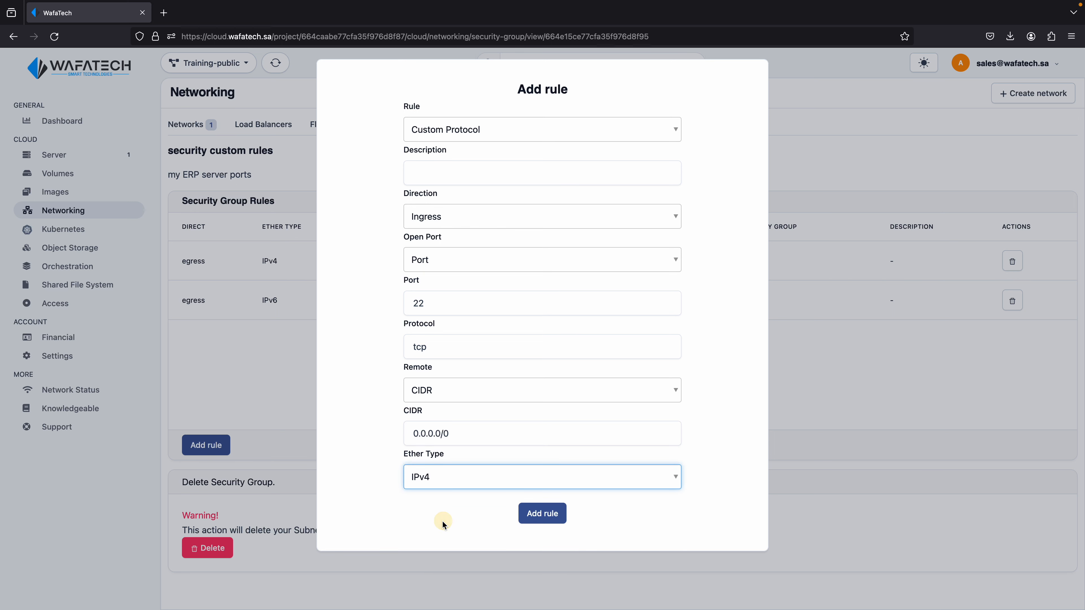
{"action": "left_click", "coordinate": [537, 515]}
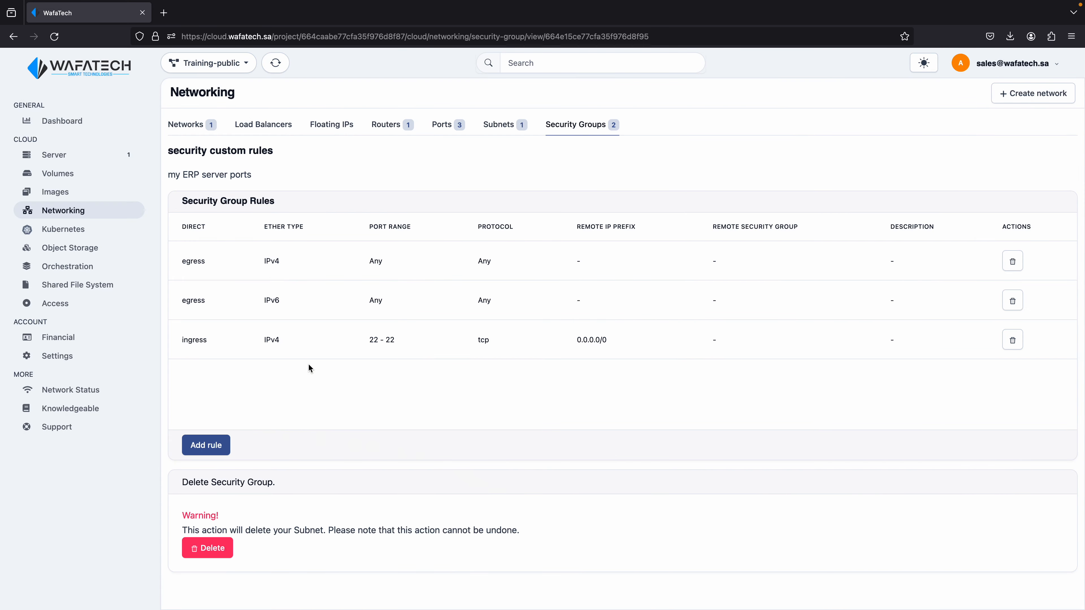
Attach the security custom rules group to the server Training-server21 and remove its default security group
{"action": "left_click", "coordinate": [104, 161]}
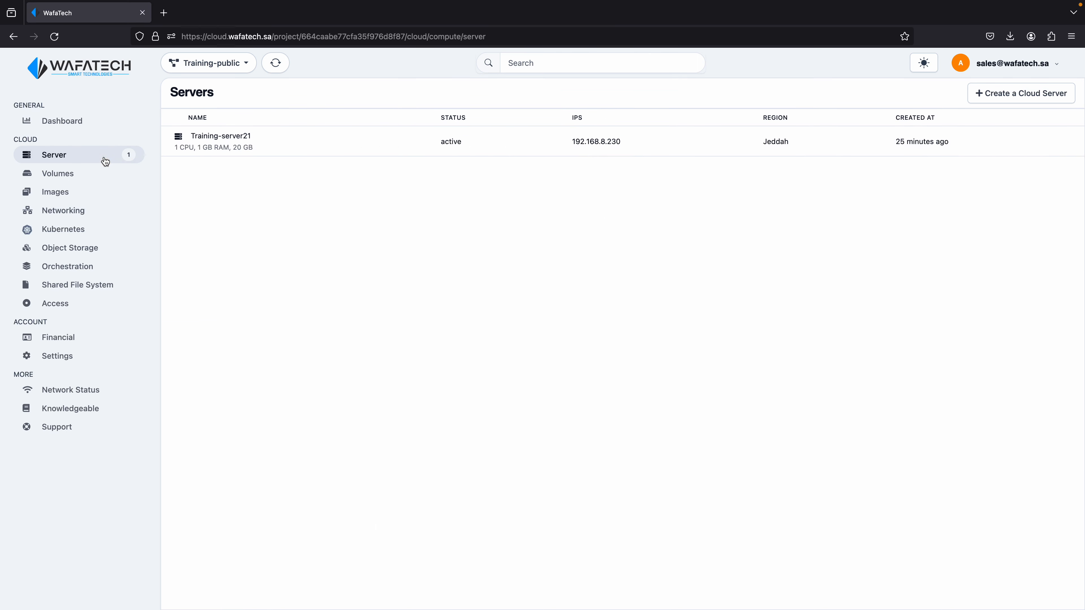
{"action": "left_click", "coordinate": [200, 154]}
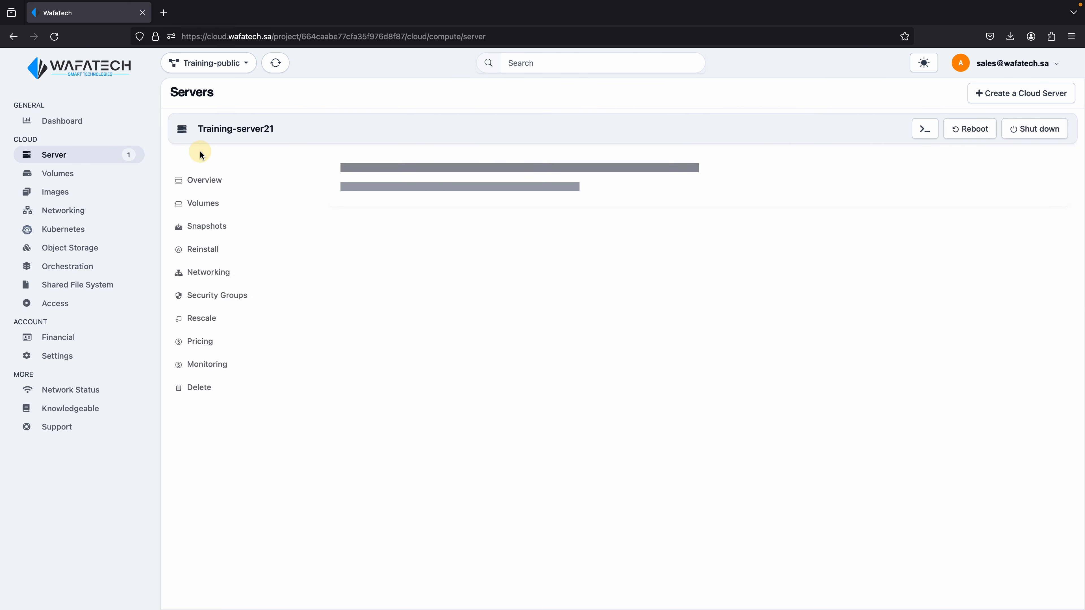
{"action": "left_click", "coordinate": [236, 299]}
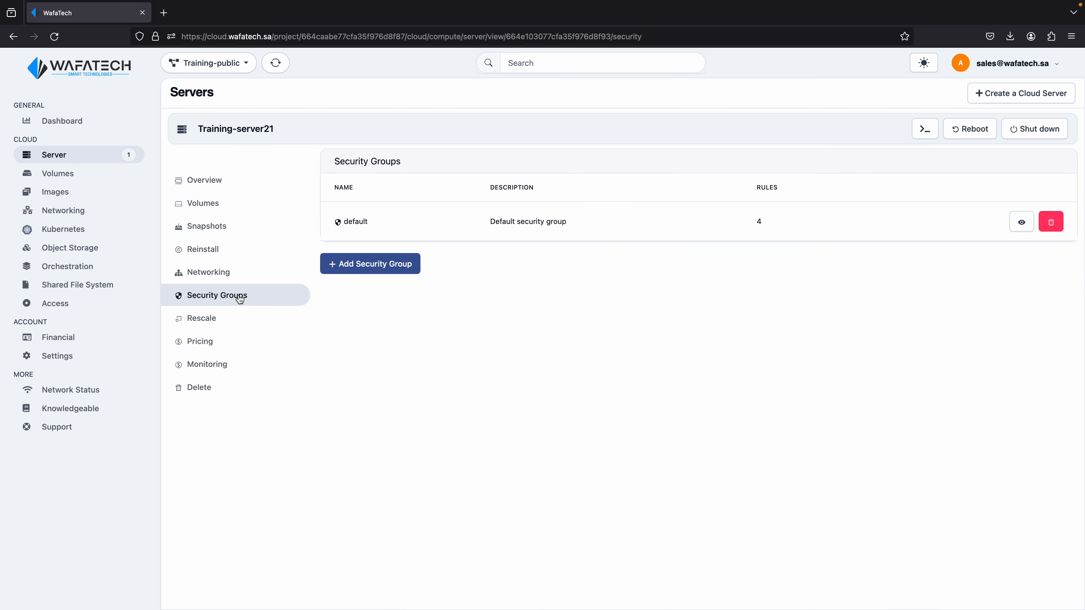
{"action": "left_click", "coordinate": [364, 265]}
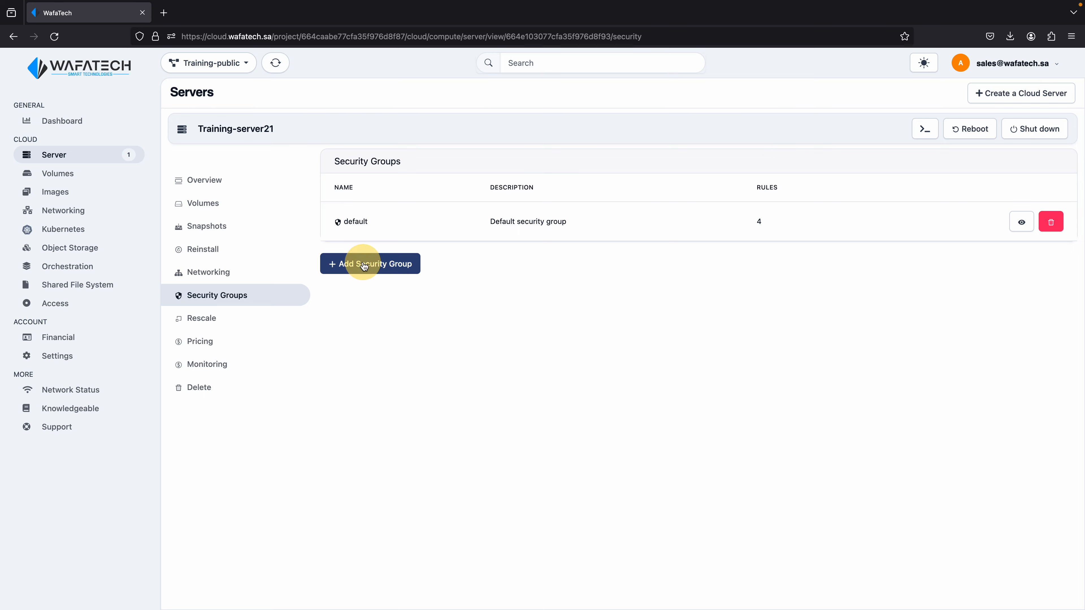
{"action": "left_click", "coordinate": [389, 145]}
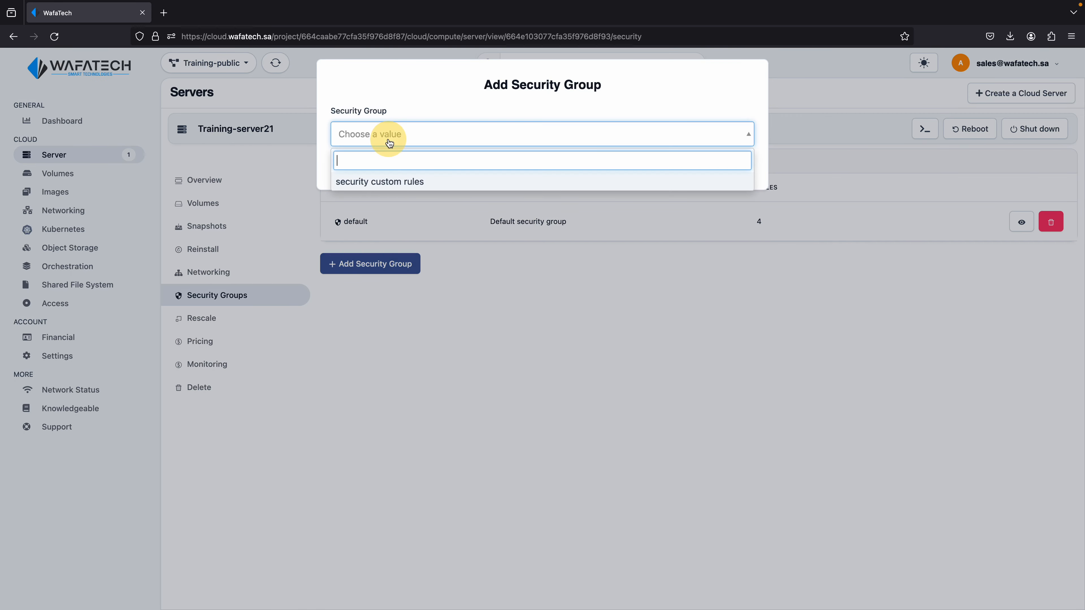
{"action": "left_click", "coordinate": [393, 183]}
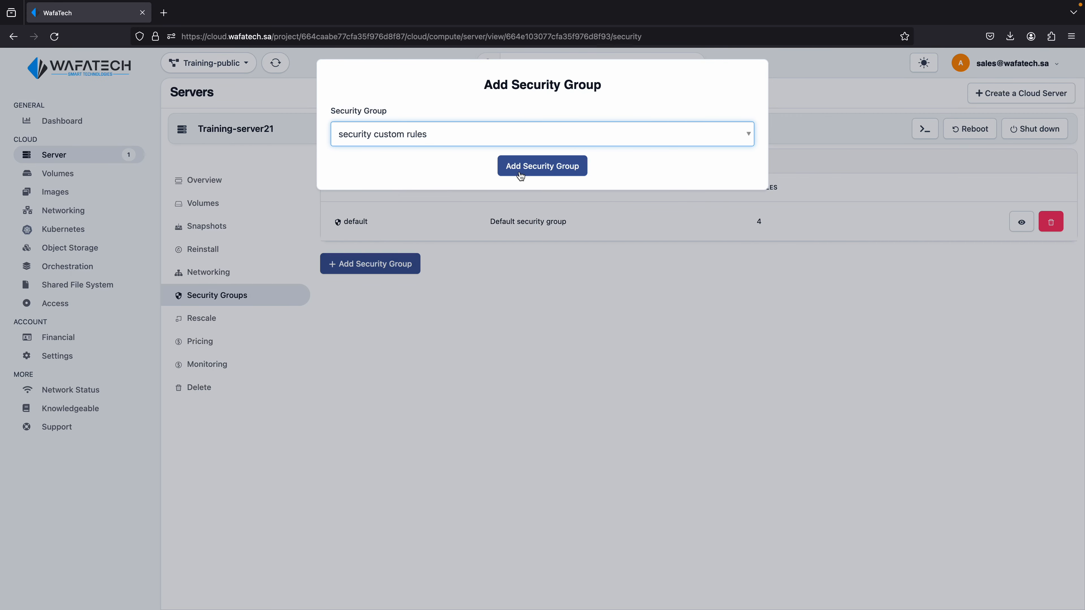
{"action": "left_click", "coordinate": [527, 168]}
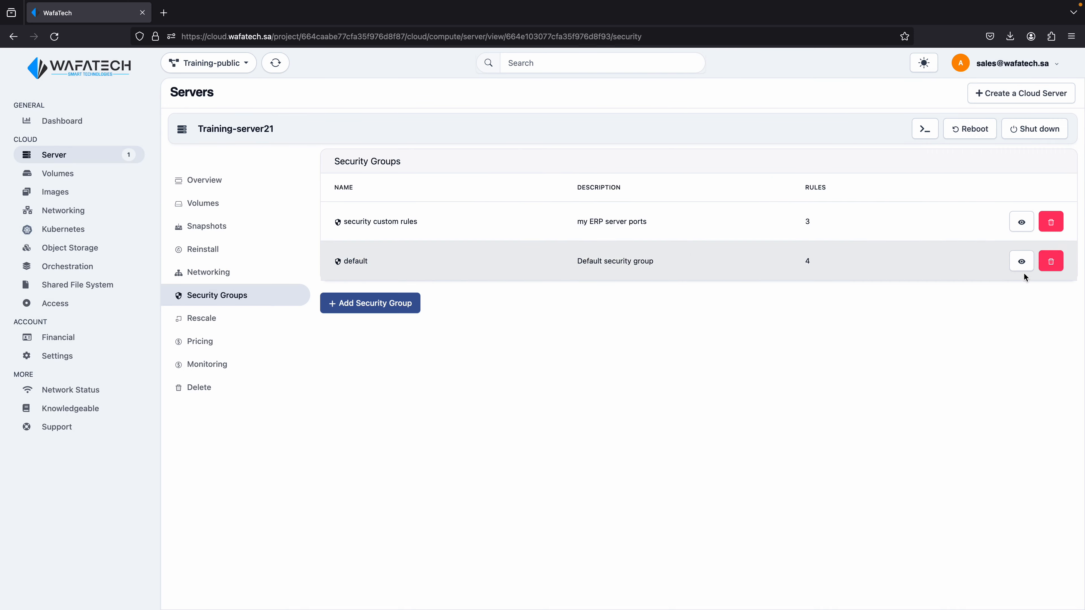
{"action": "left_click", "coordinate": [1059, 263]}
{"action": "left_click", "coordinate": [524, 139]}
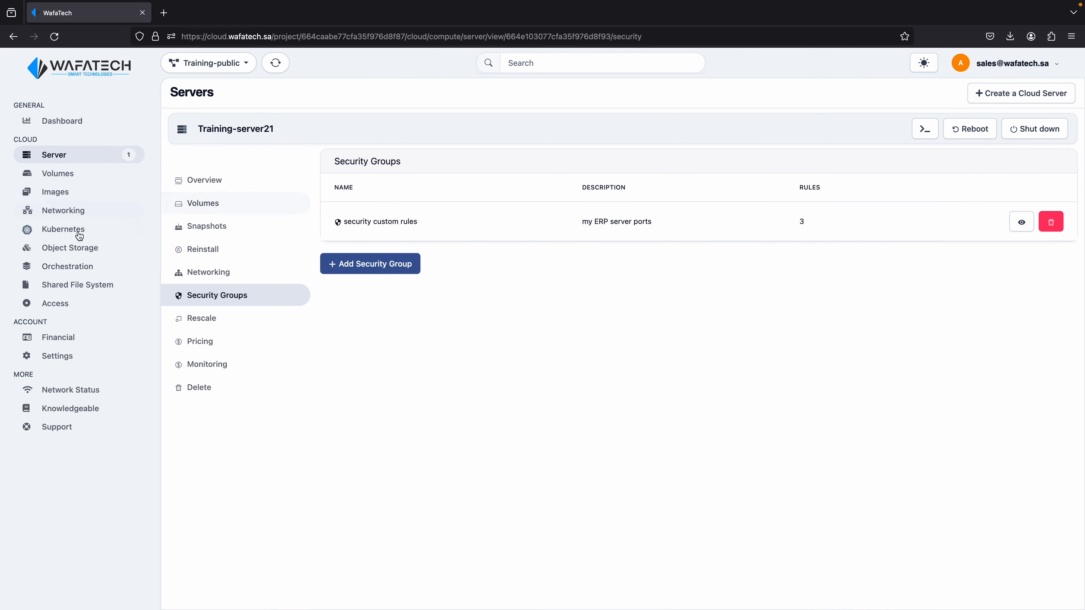
Open the rule list of the security custom rules group in the project's networking settings
{"action": "left_click", "coordinate": [66, 210]}
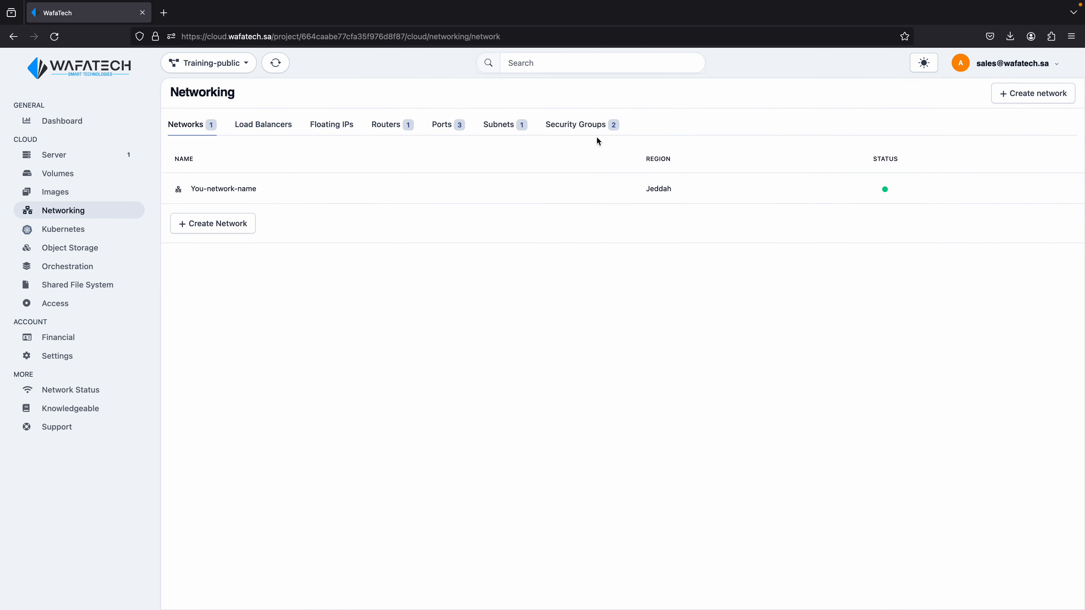
{"action": "left_click", "coordinate": [597, 125]}
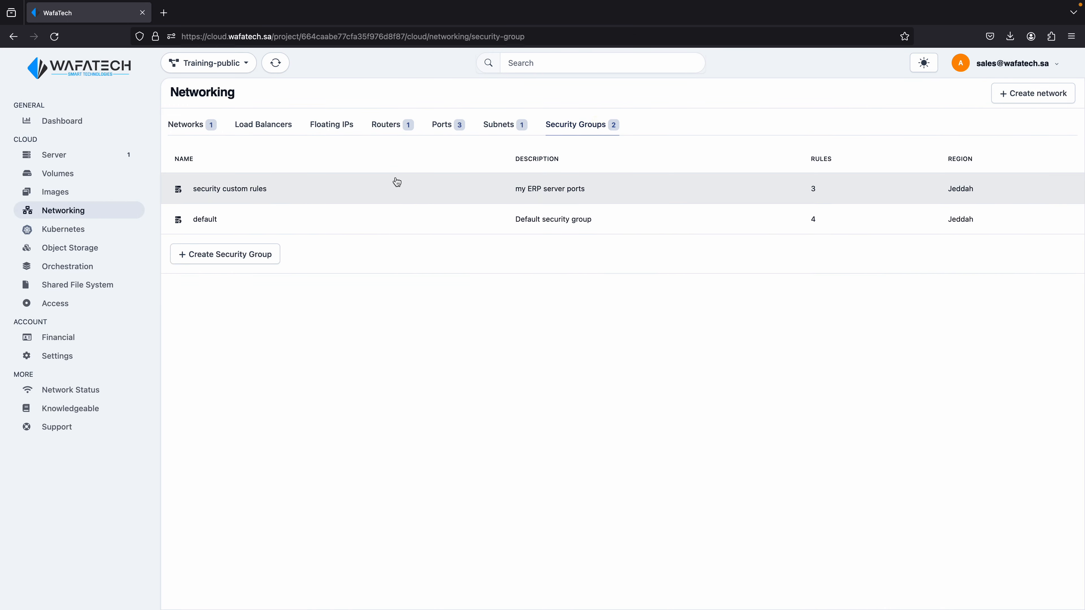
{"action": "left_click", "coordinate": [291, 193]}
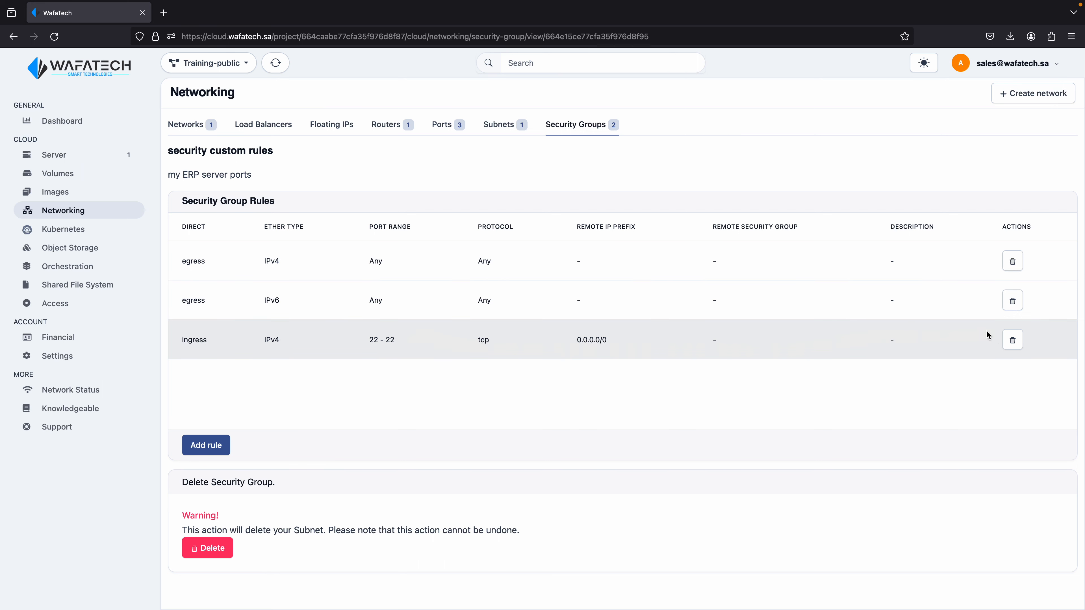
{"action": "left_click", "coordinate": [1013, 341]}
{"action": "left_click", "coordinate": [572, 128]}
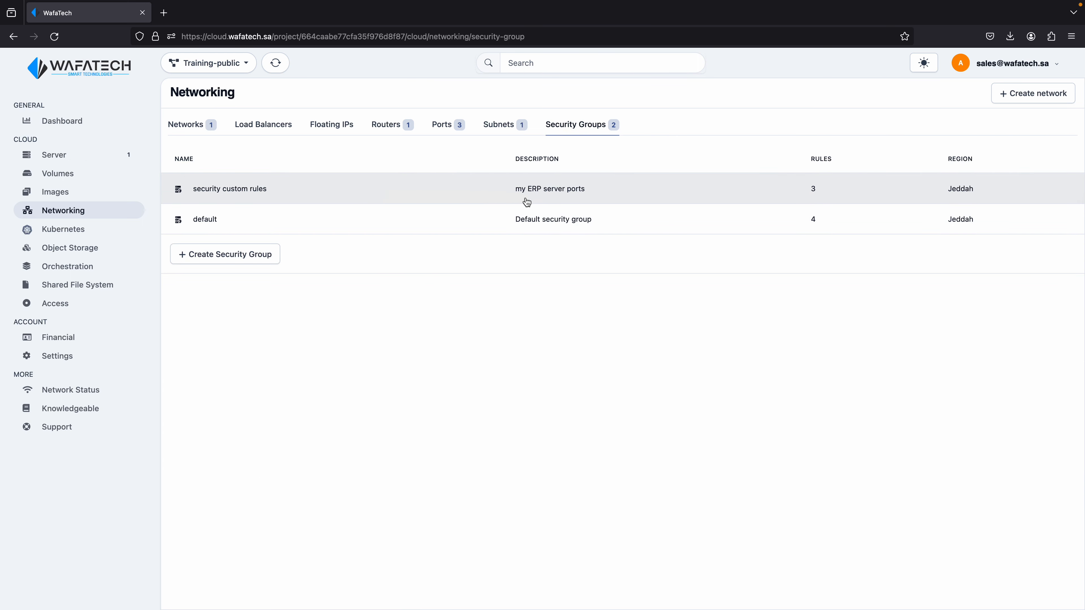
{"action": "left_click", "coordinate": [568, 198]}
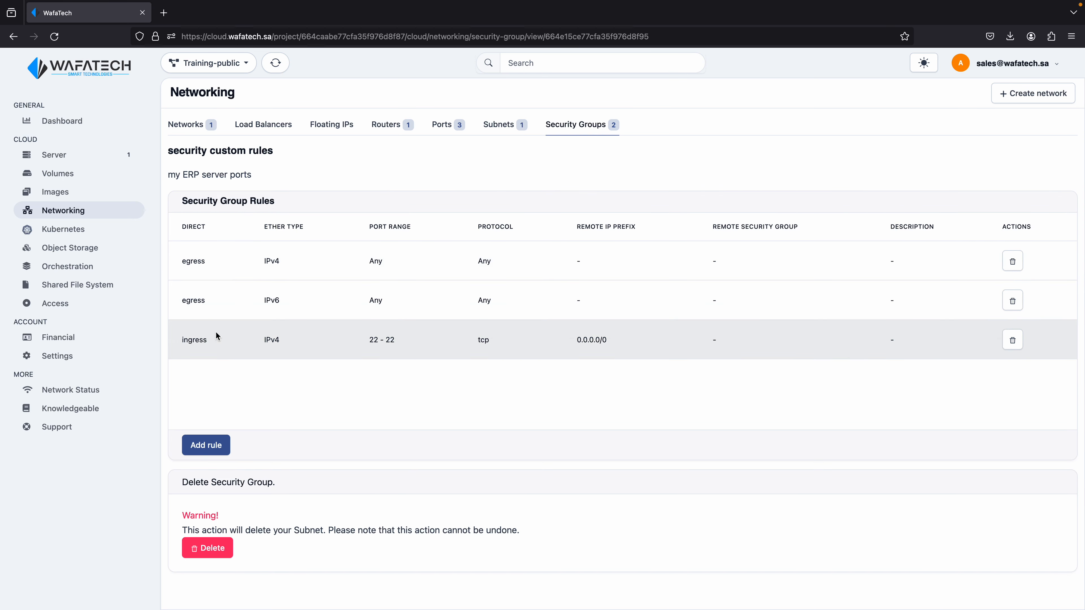
Review the ingress rule's direction, port range, protocol, remote IP prefix and ether type
{"action": "left_click", "coordinate": [376, 341]}
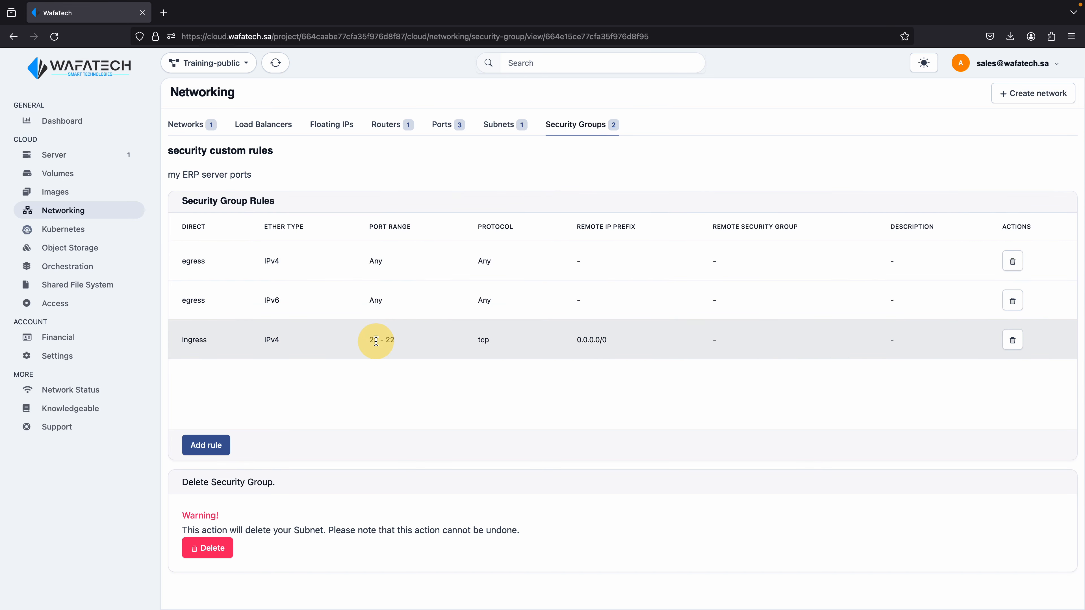
{"action": "left_click_drag", "start_coordinate": [376, 341], "coordinate": [395, 341]}
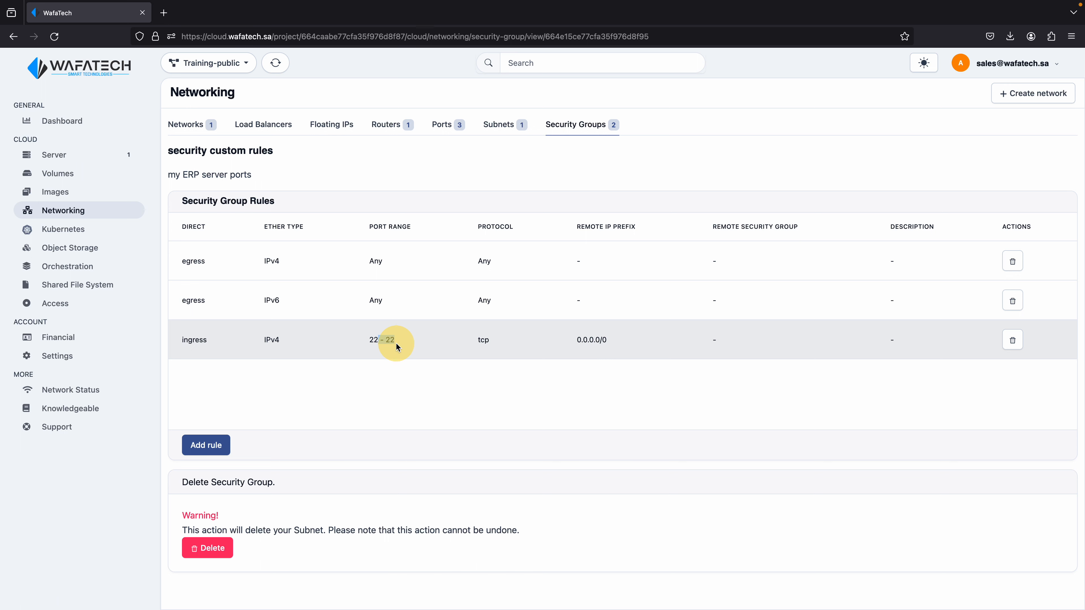
{"action": "double_click", "coordinate": [194, 340]}
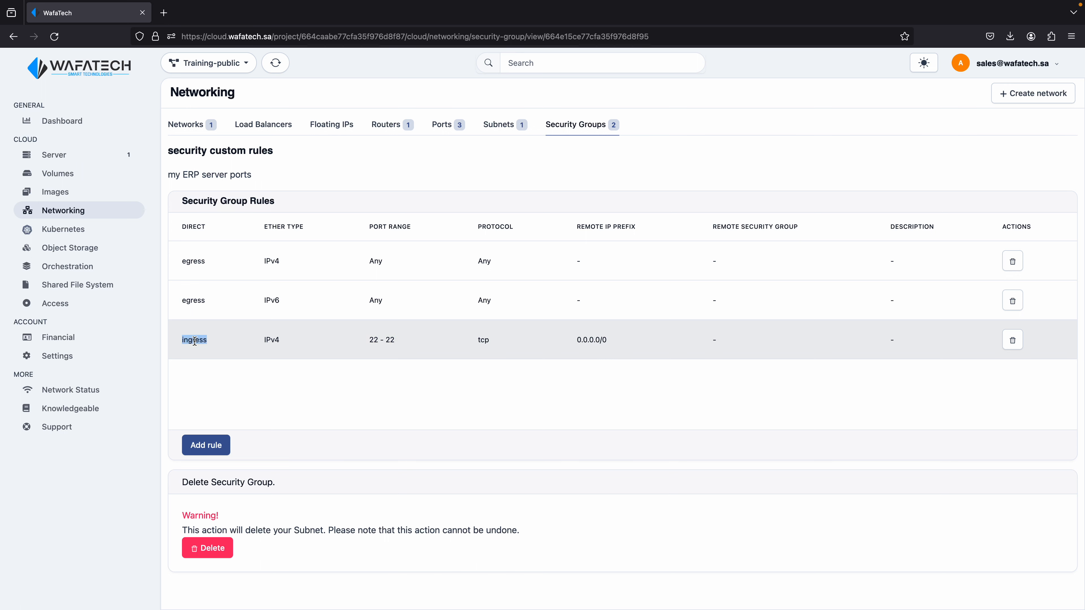
{"action": "left_click_drag", "start_coordinate": [390, 341], "coordinate": [371, 341]}
{"action": "double_click", "coordinate": [485, 340]}
{"action": "left_click_drag", "start_coordinate": [574, 341], "coordinate": [603, 342]}
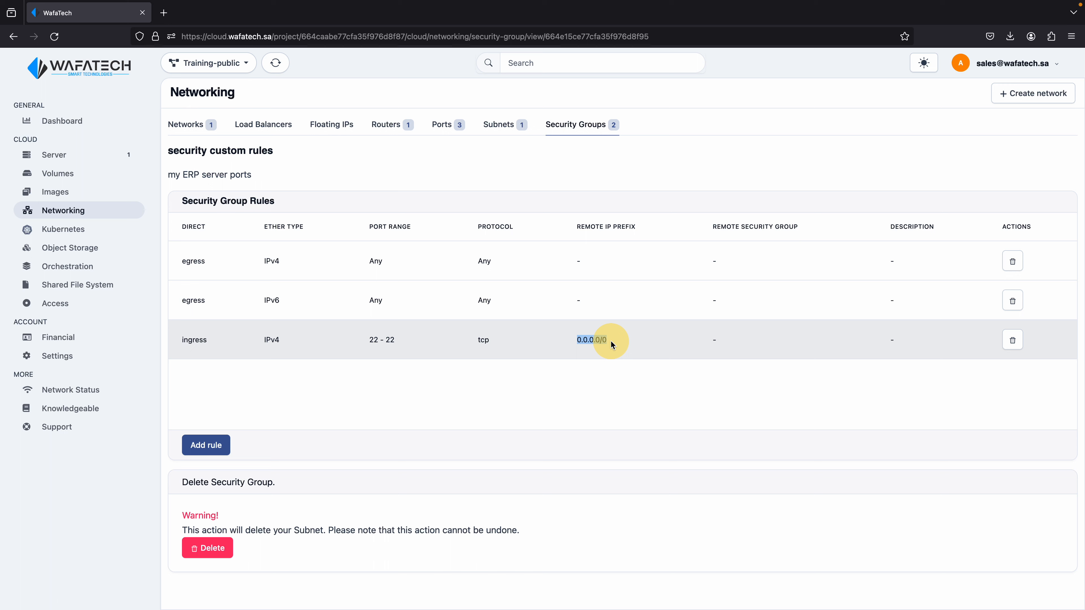
{"action": "left_click", "coordinate": [278, 339]}
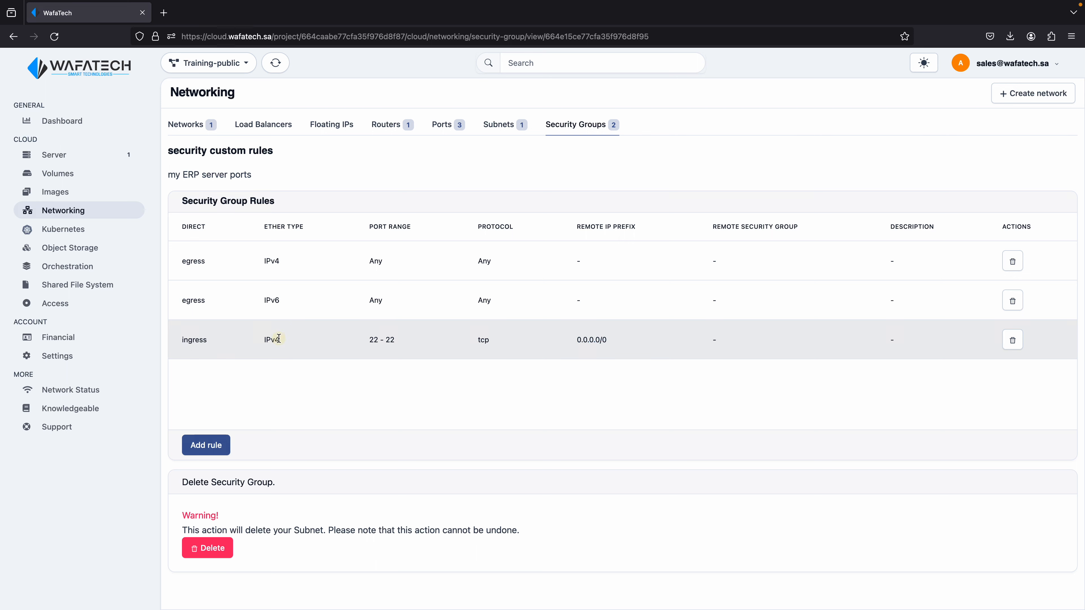
{"action": "left_click_drag", "start_coordinate": [278, 340], "coordinate": [259, 341]}
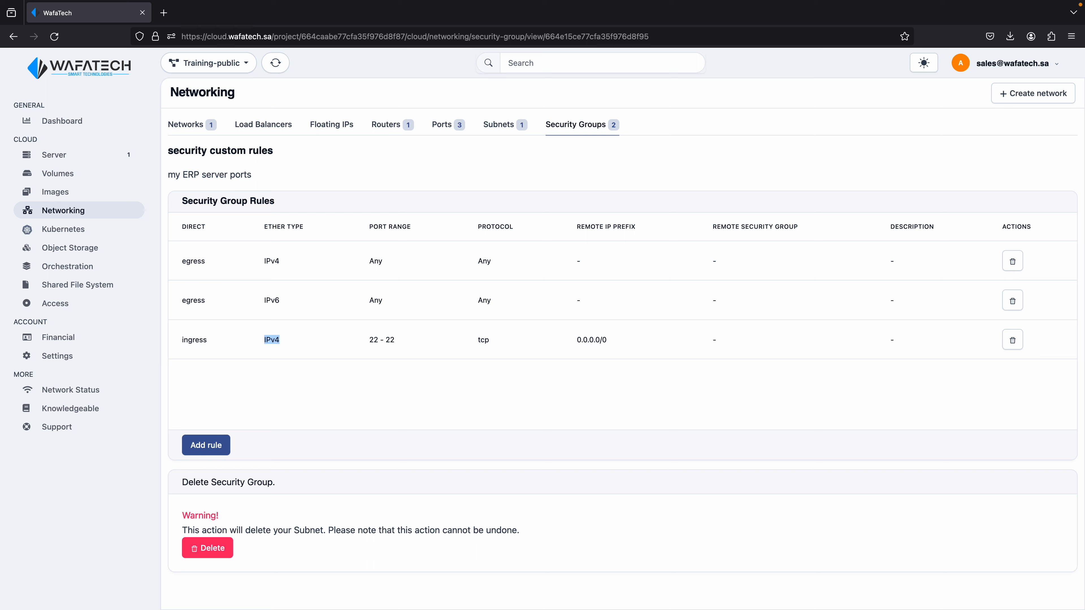
{"action": "mouse_move", "coordinate": [1004, 1]}
{"action": "mouse_move", "coordinate": [844, 3]}
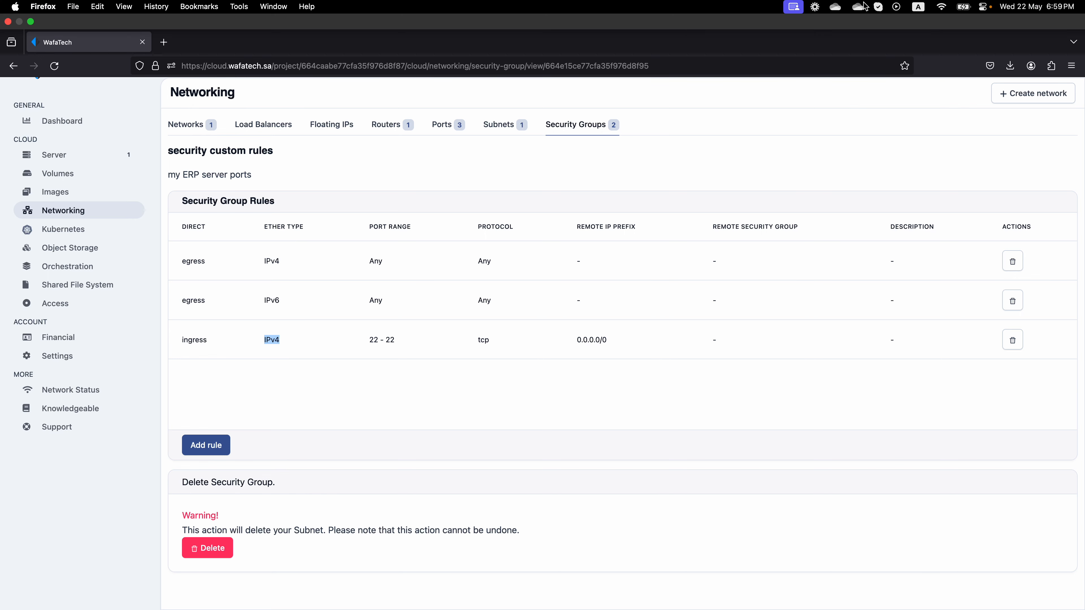